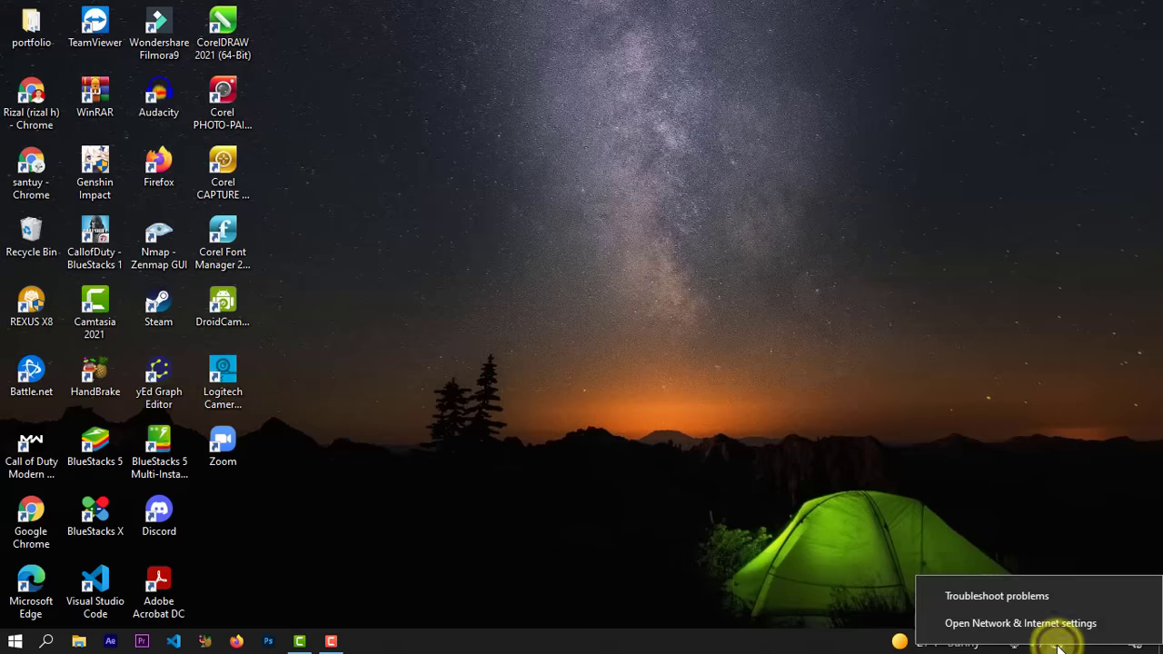
Check the connection status in the Network & Internet settings and close the window
click(983, 366)
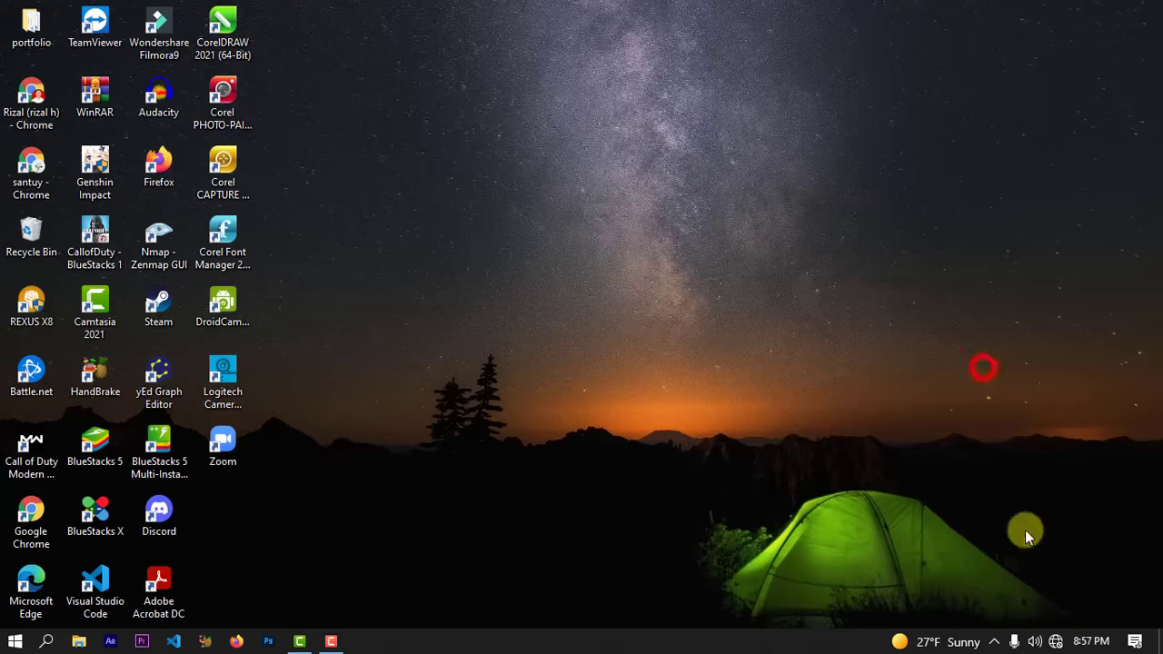
right_click(1056, 645)
click(1058, 645)
right_click(1059, 646)
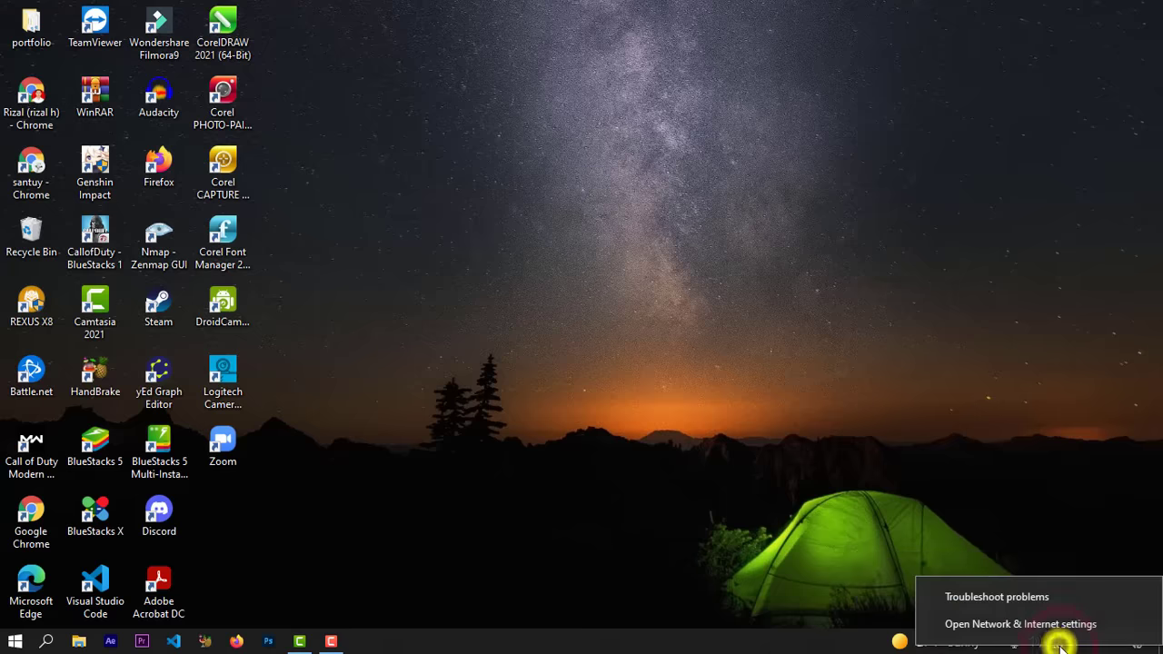
click(1005, 627)
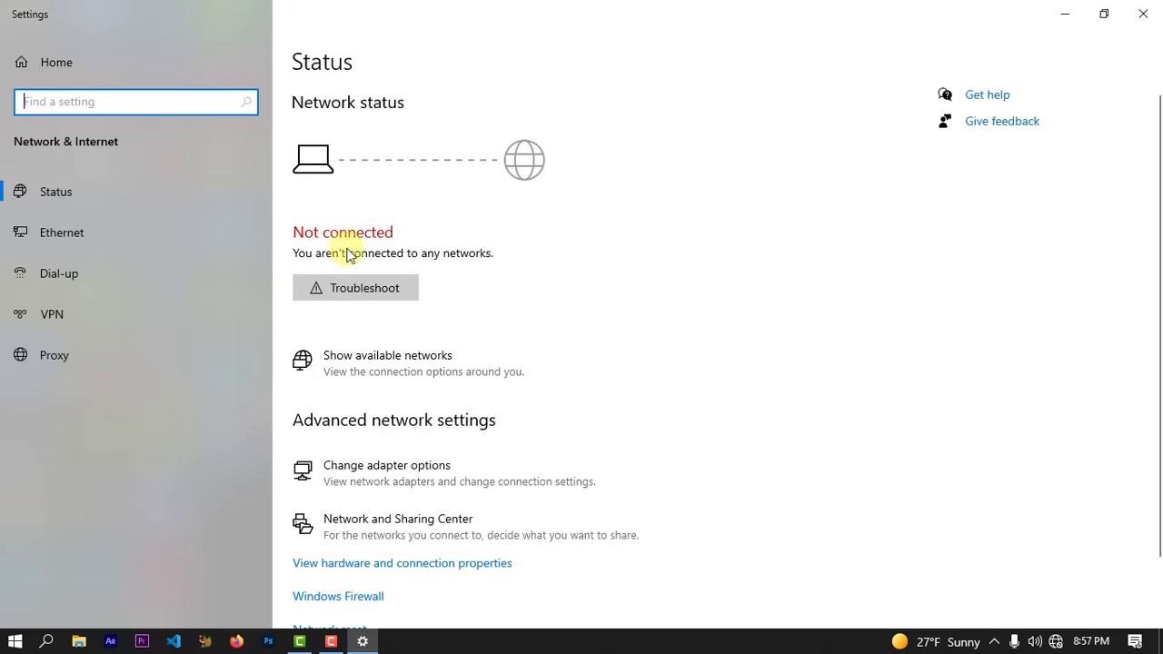
click(1144, 11)
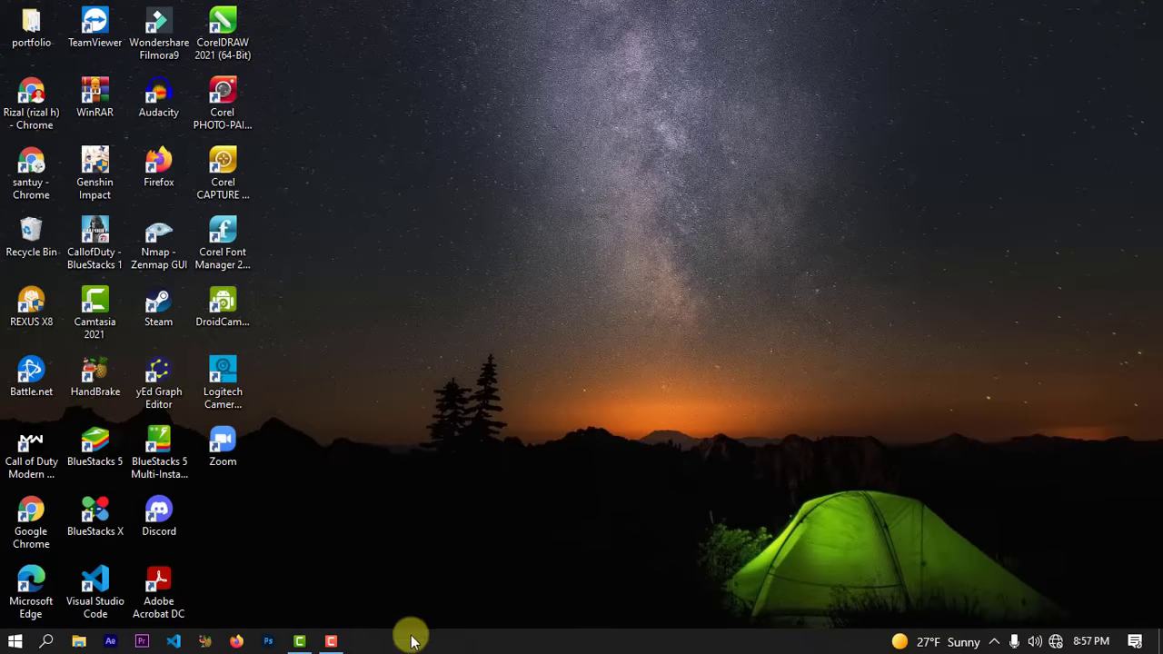
View the network adapters in Device Manager and close it
right_click(11, 643)
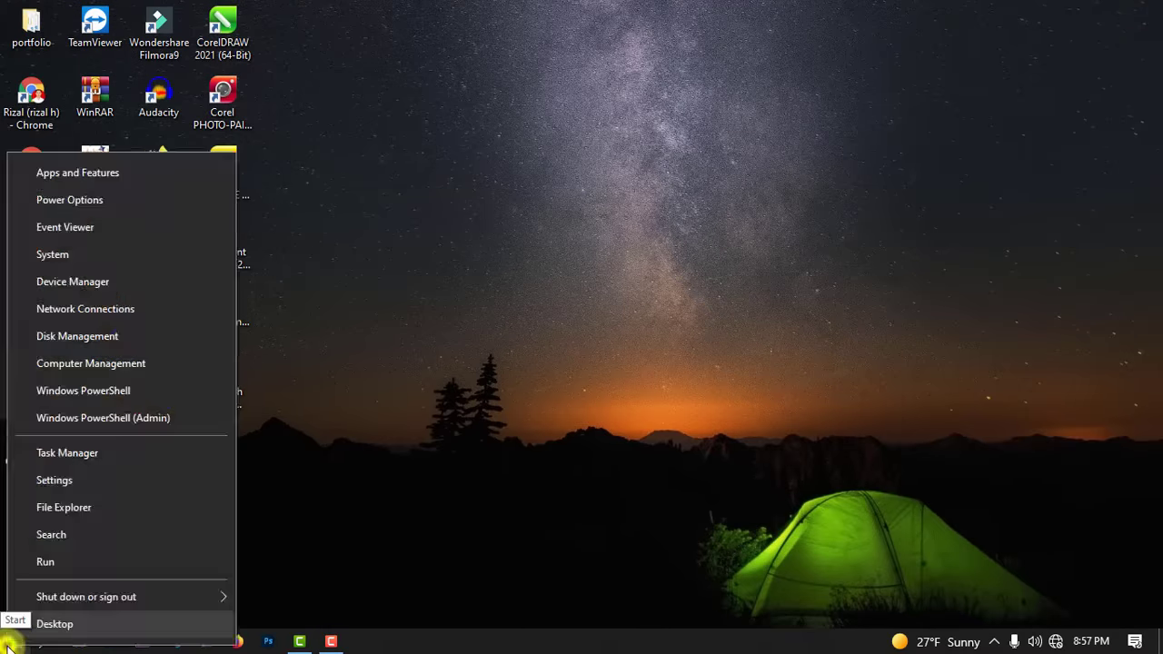
click(72, 284)
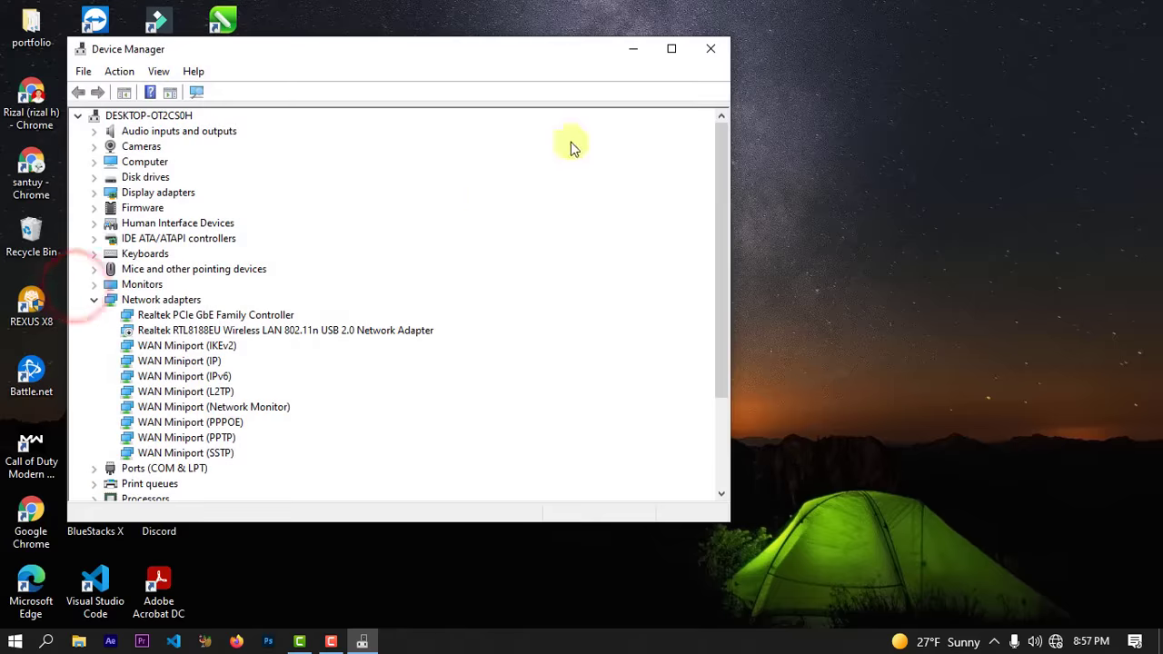
click(702, 45)
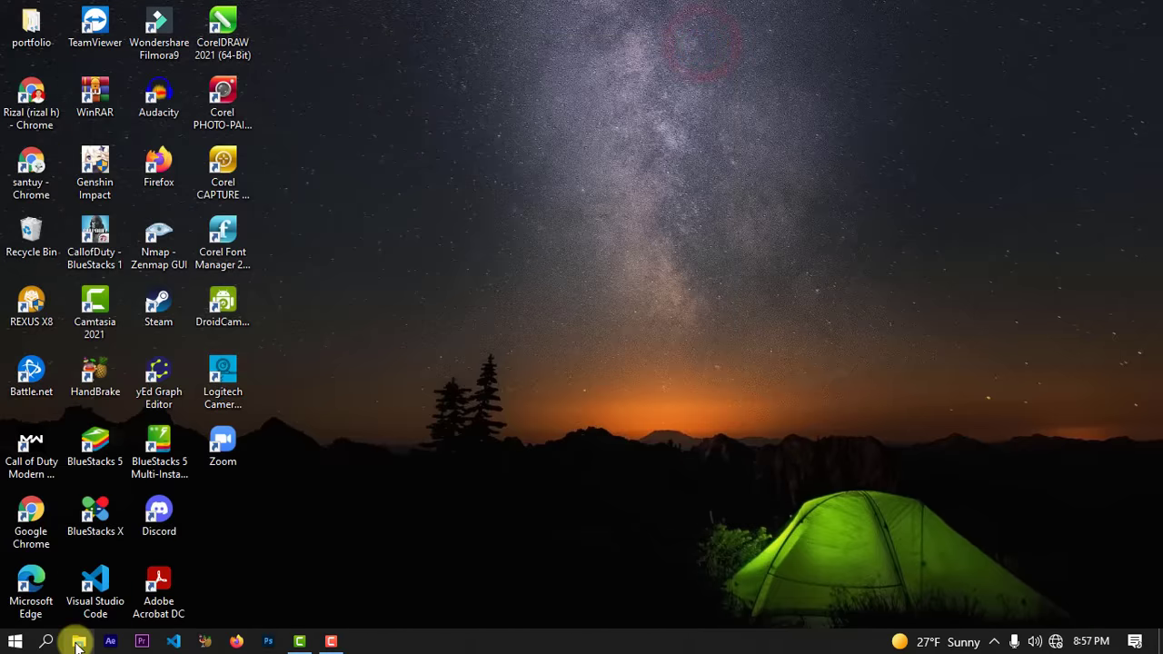
Open This PC's properties in File Explorer and launch Device Manager from the related settings
click(79, 642)
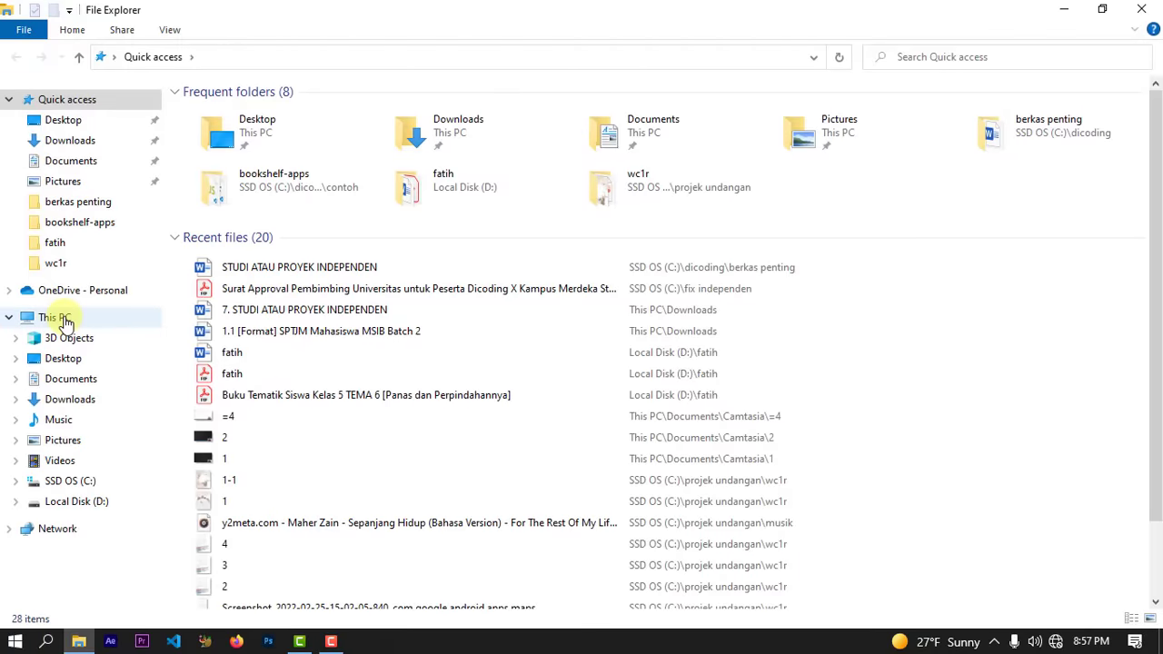
click(66, 323)
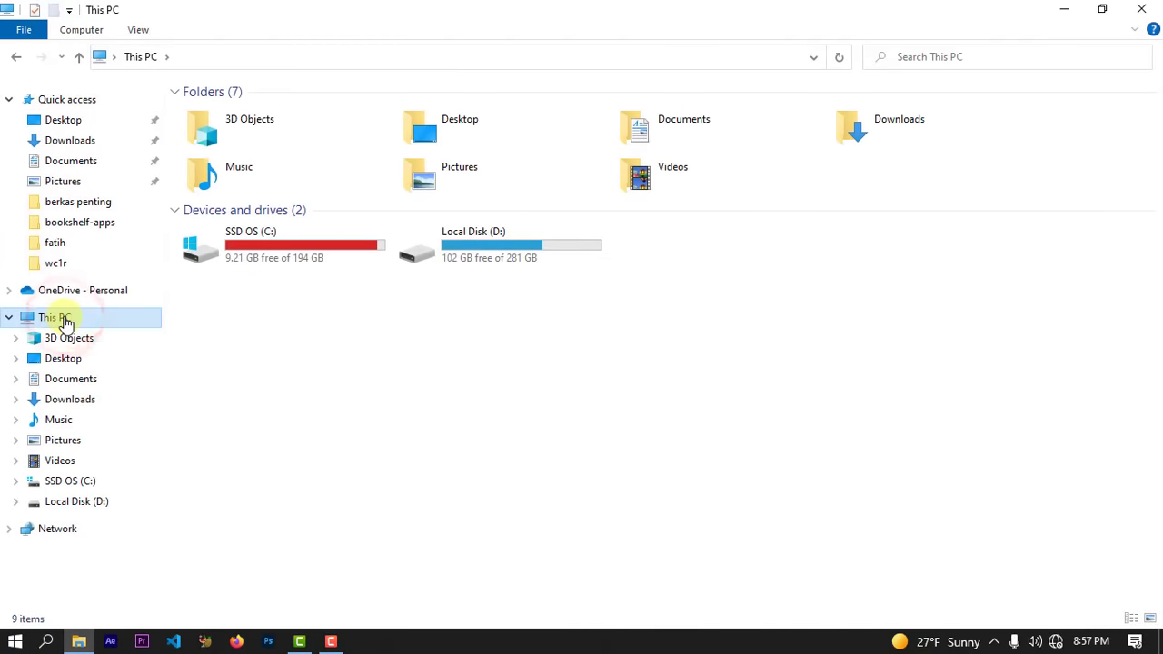
right_click(66, 319)
click(135, 542)
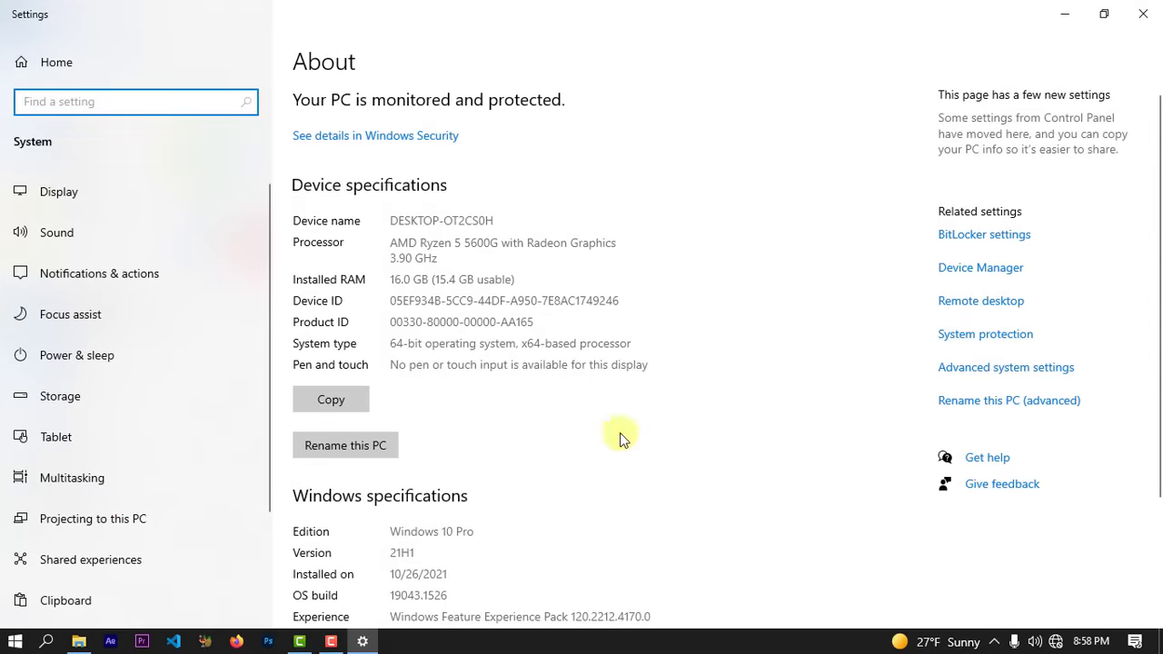
click(961, 275)
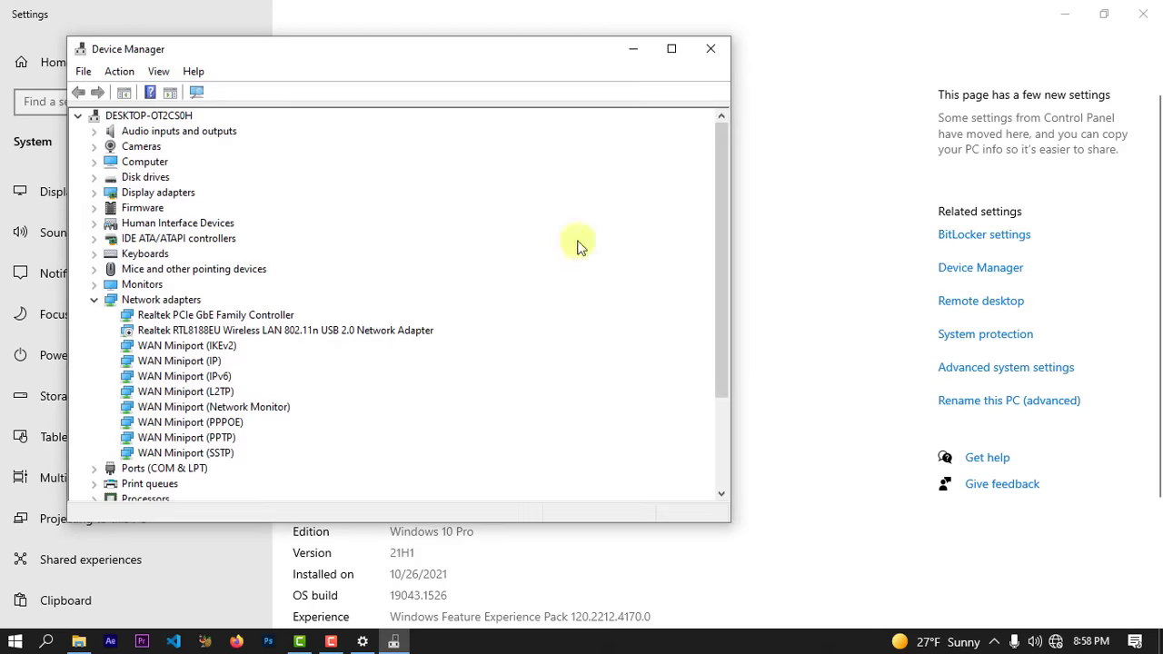
Maximize Device Manager and expand the Network adapters category
click(94, 300)
click(93, 300)
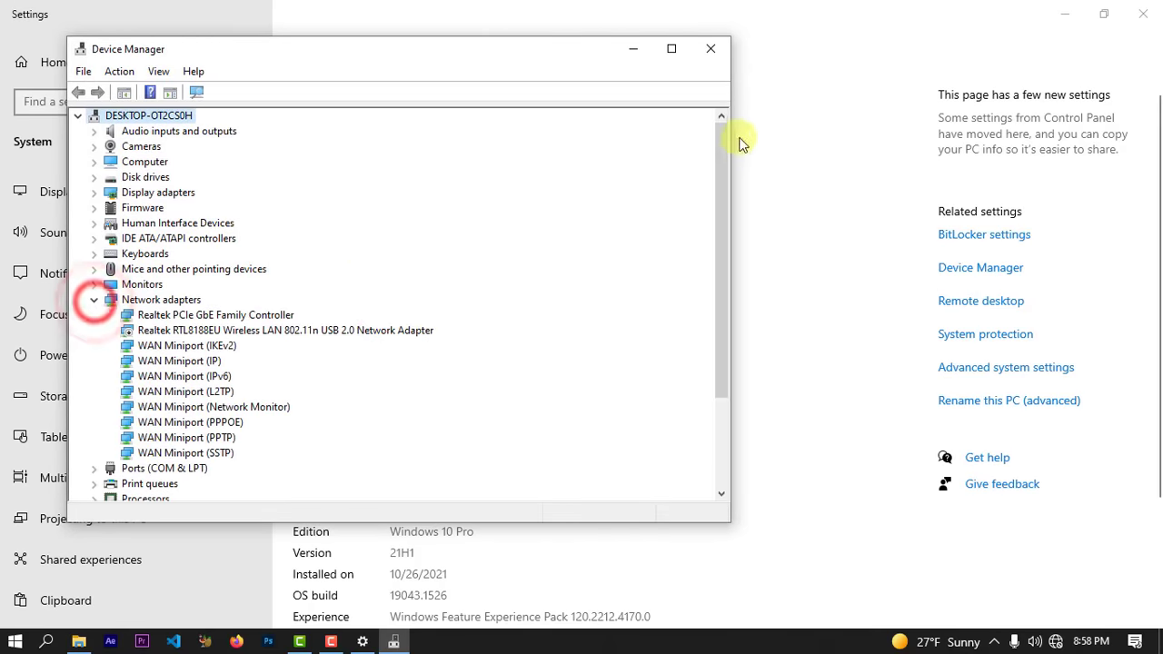
click(671, 48)
click(26, 259)
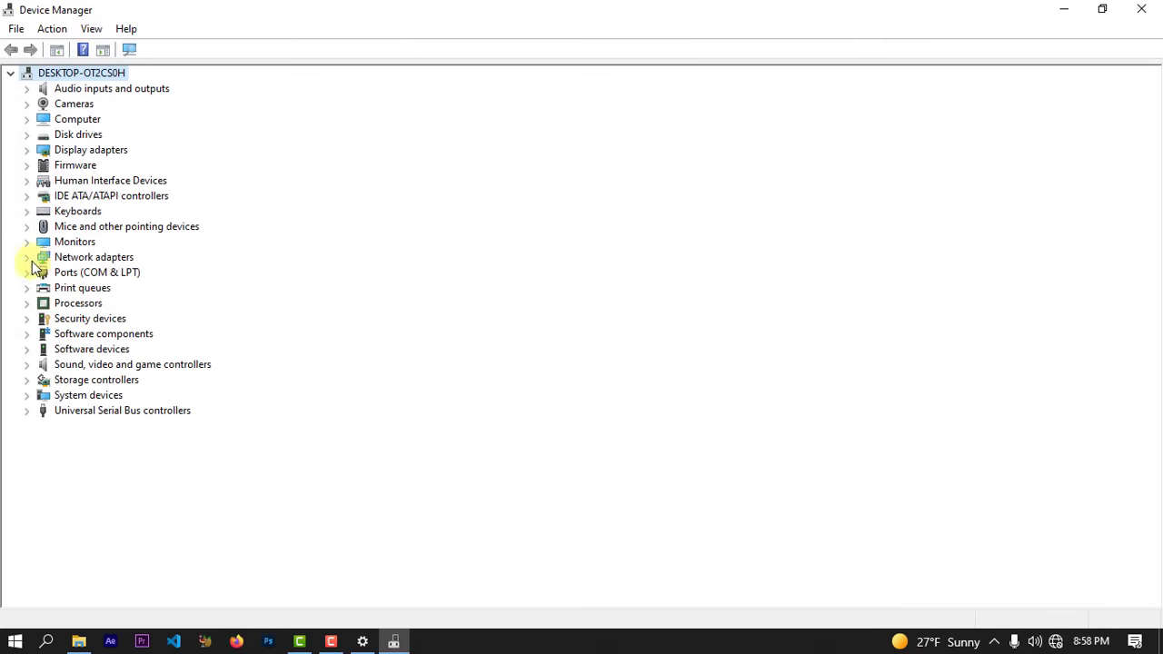
click(26, 259)
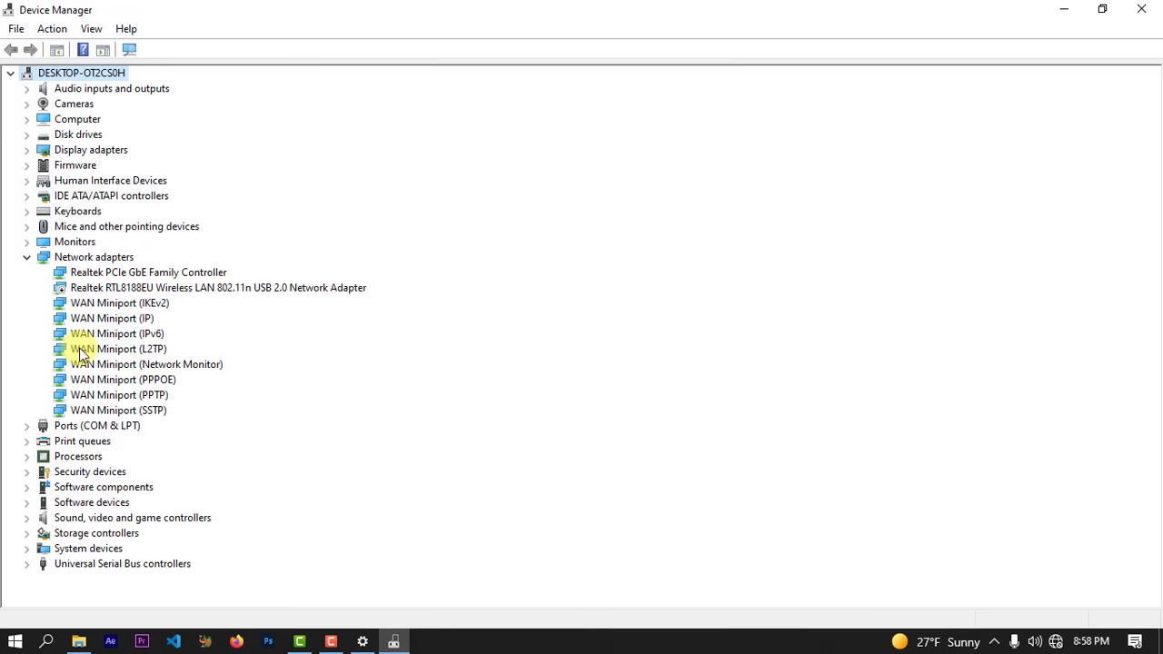
Enable the Realtek RTL8188EU Wireless LAN 802.11n USB 2.0 Network Adapter and close all open windows
click(114, 289)
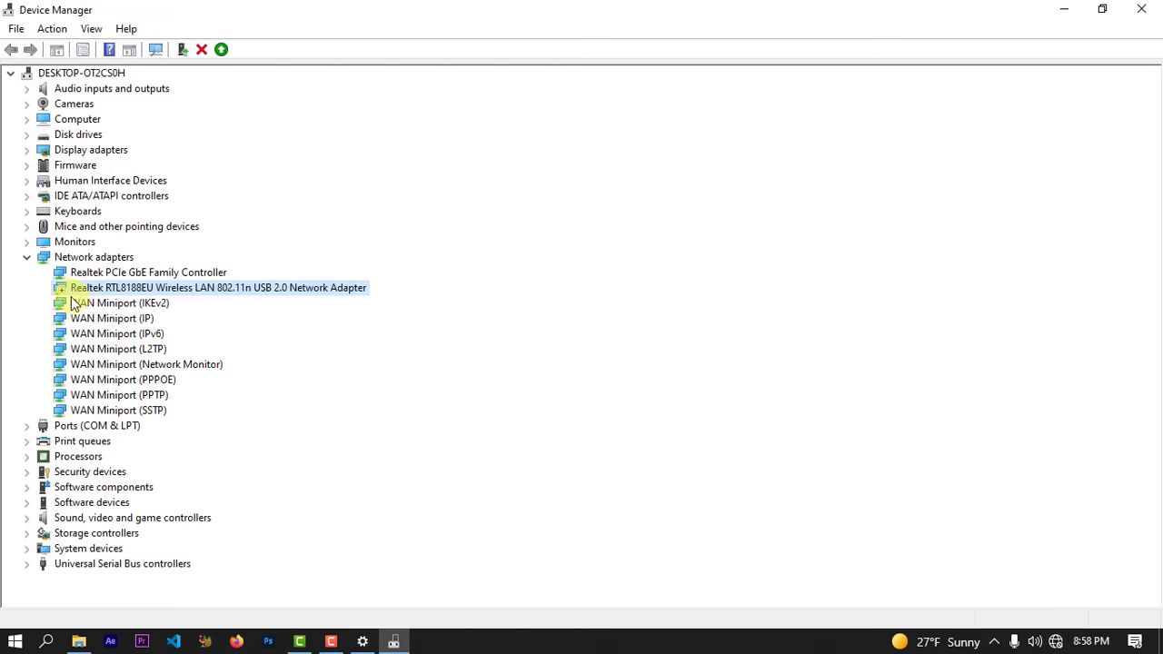
click(222, 50)
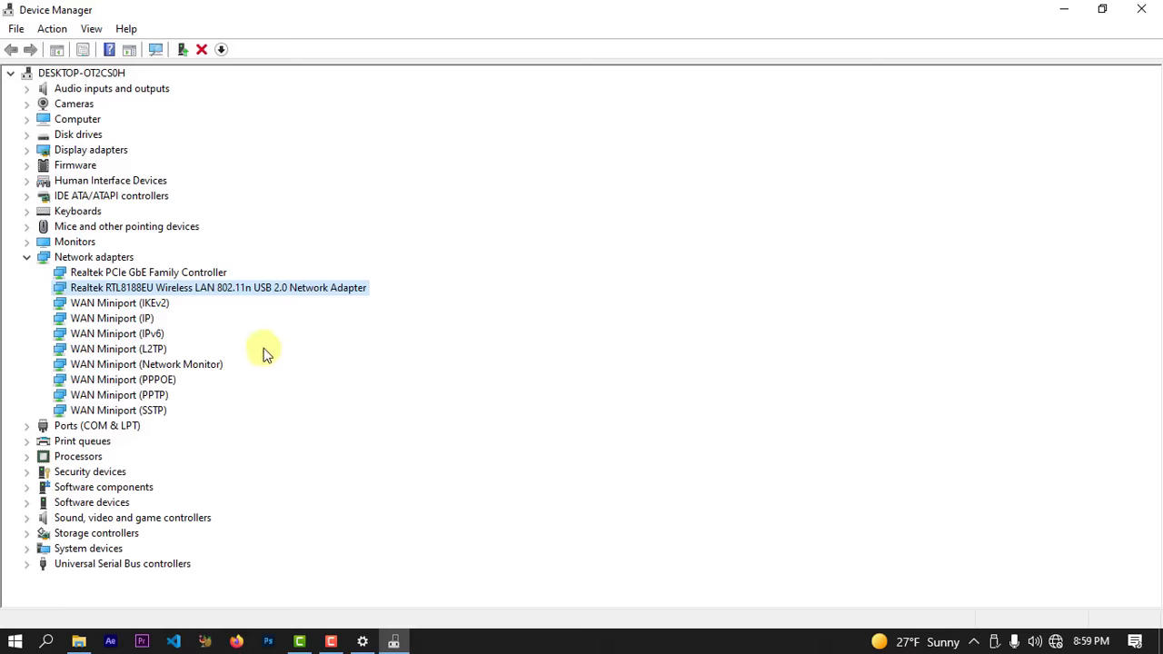
click(1142, 9)
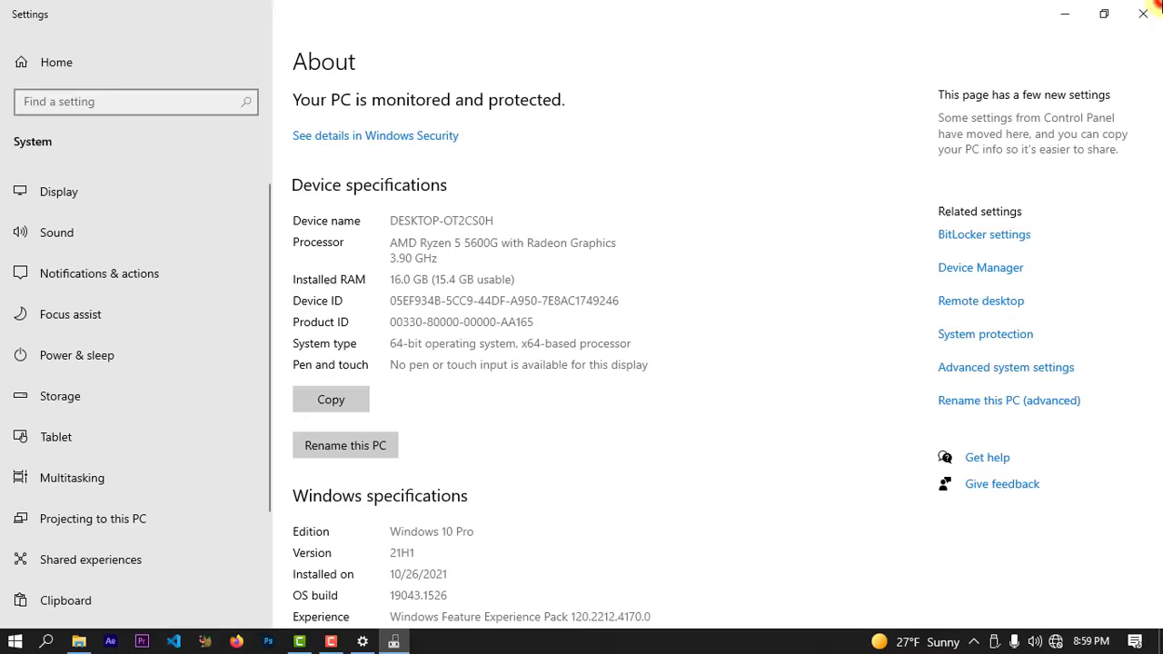
click(1144, 9)
click(1149, 8)
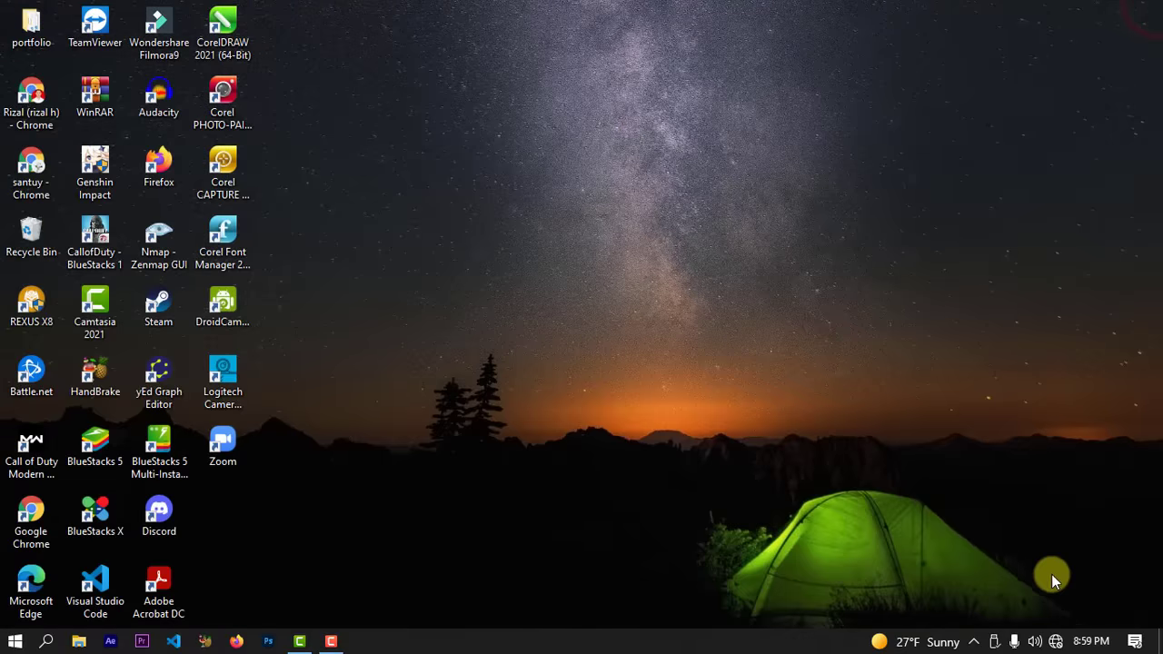
Connect the computer to the Wi-Fi network Kanna
click(1061, 642)
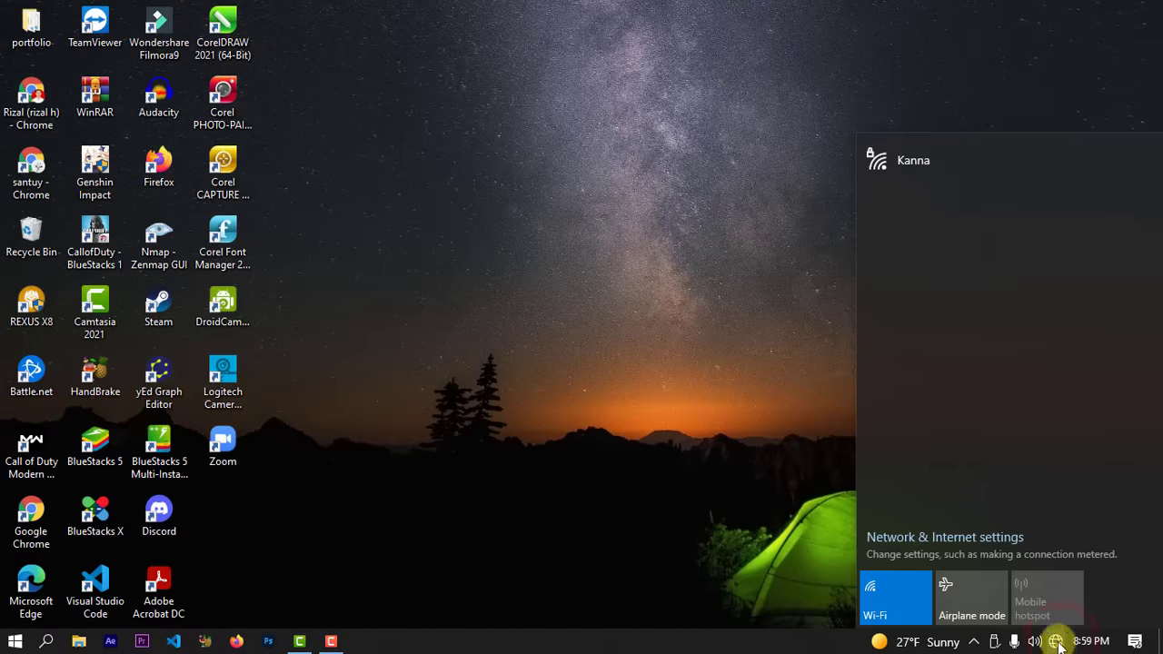
click(919, 160)
click(1088, 240)
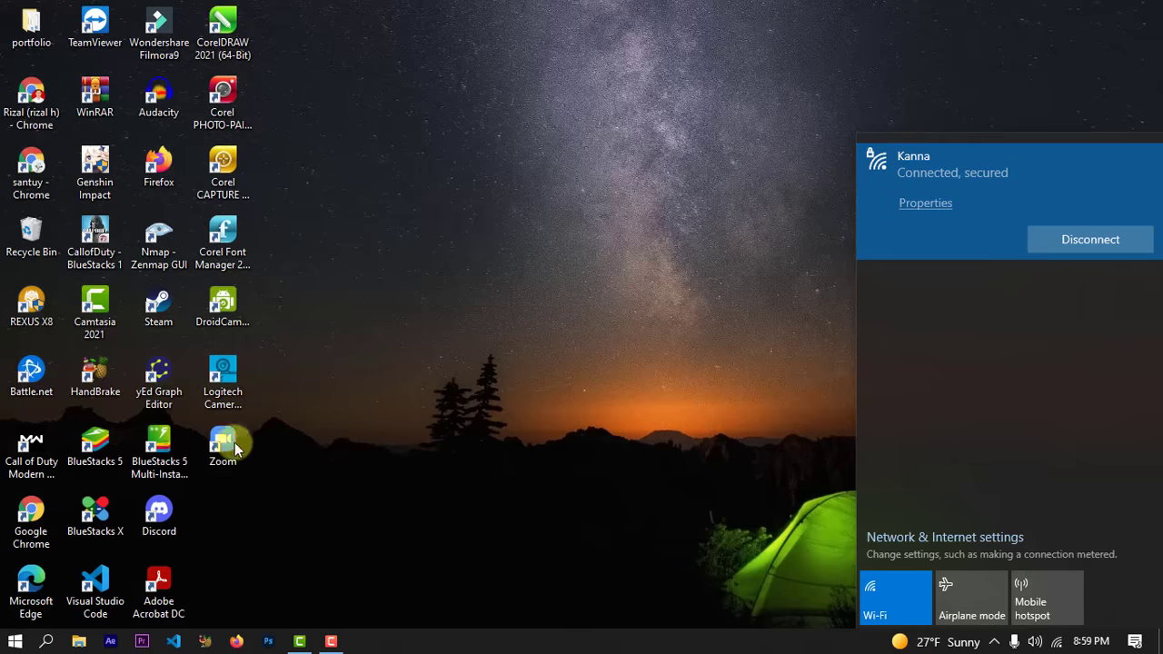
Switch to Chrome, load youtube.com and browse its home page to test the internet connection, and close the browser
click(40, 107)
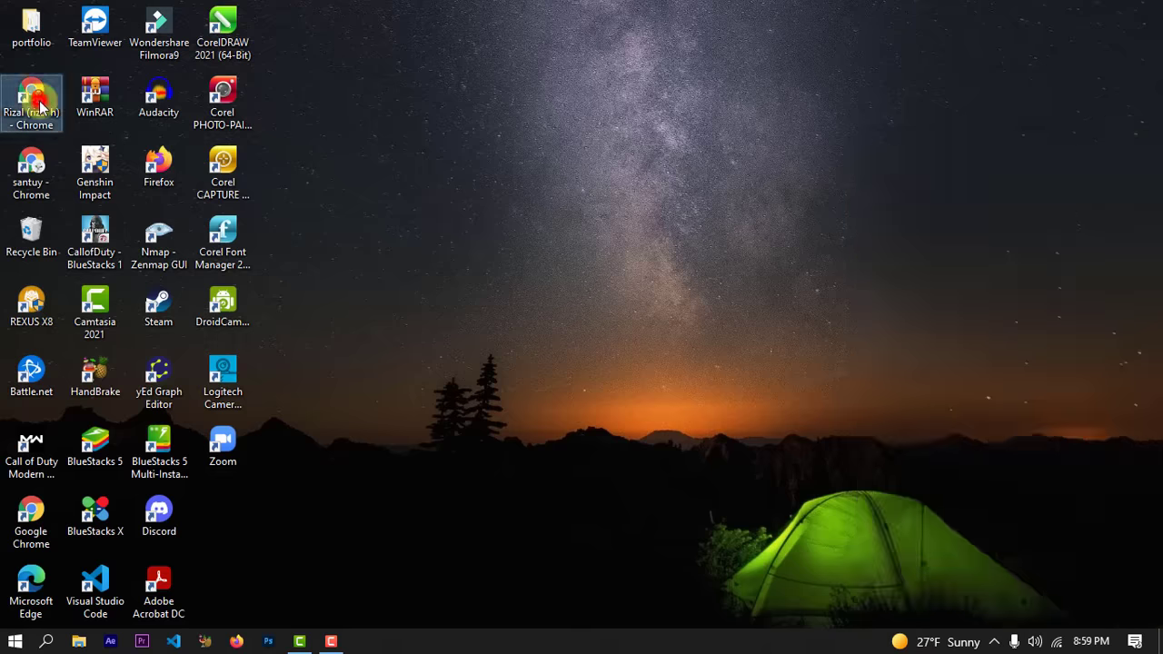
double_click(40, 107)
click(364, 62)
text(y)
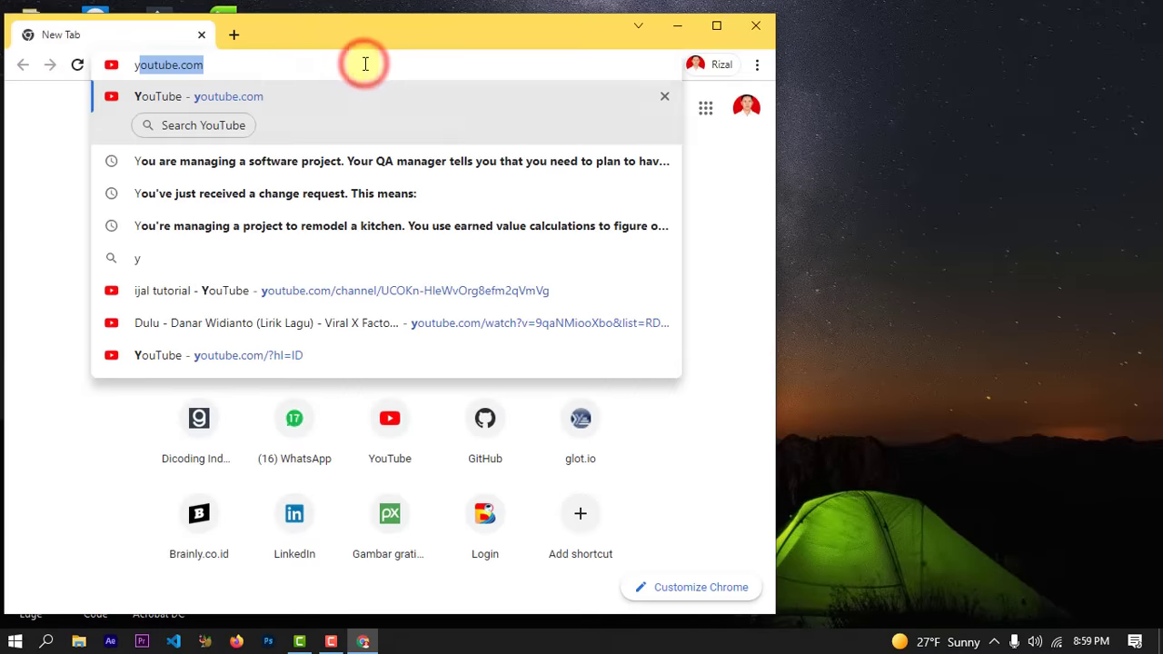
key(Return)
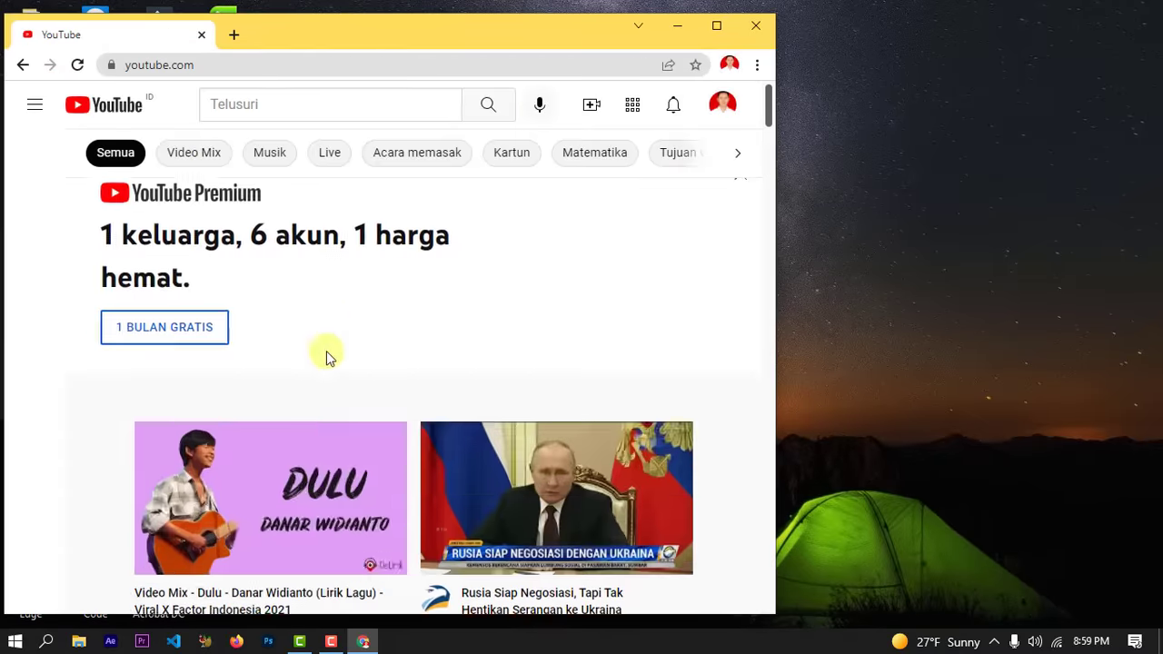
scroll(329, 357, down, 10)
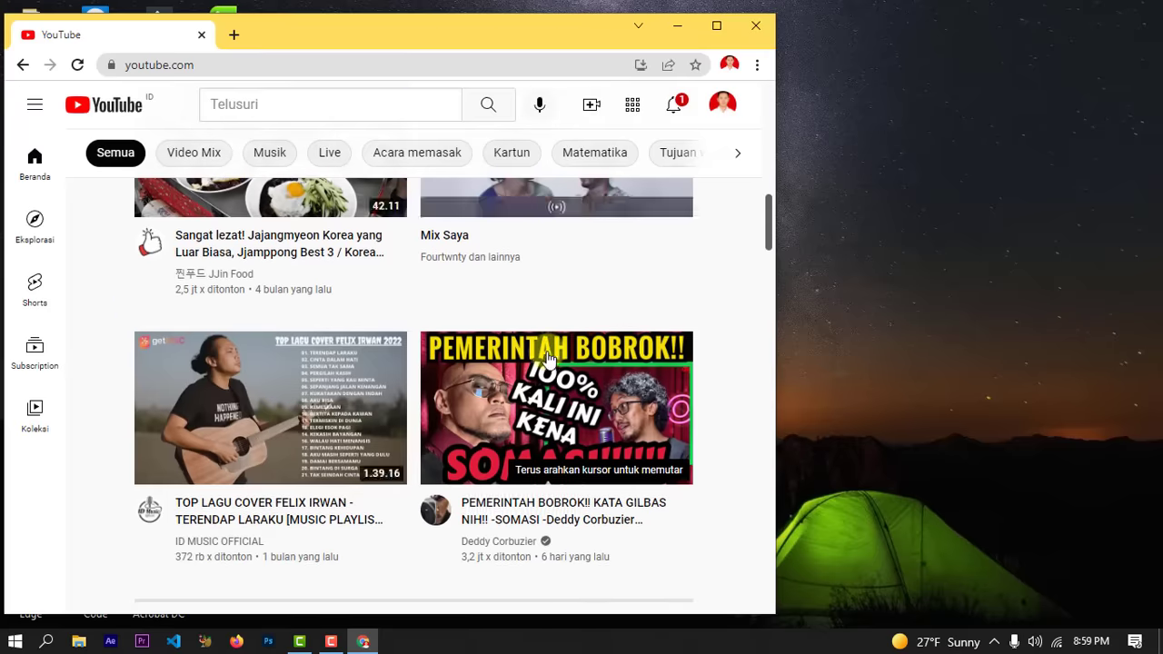
scroll(548, 359, down, 5)
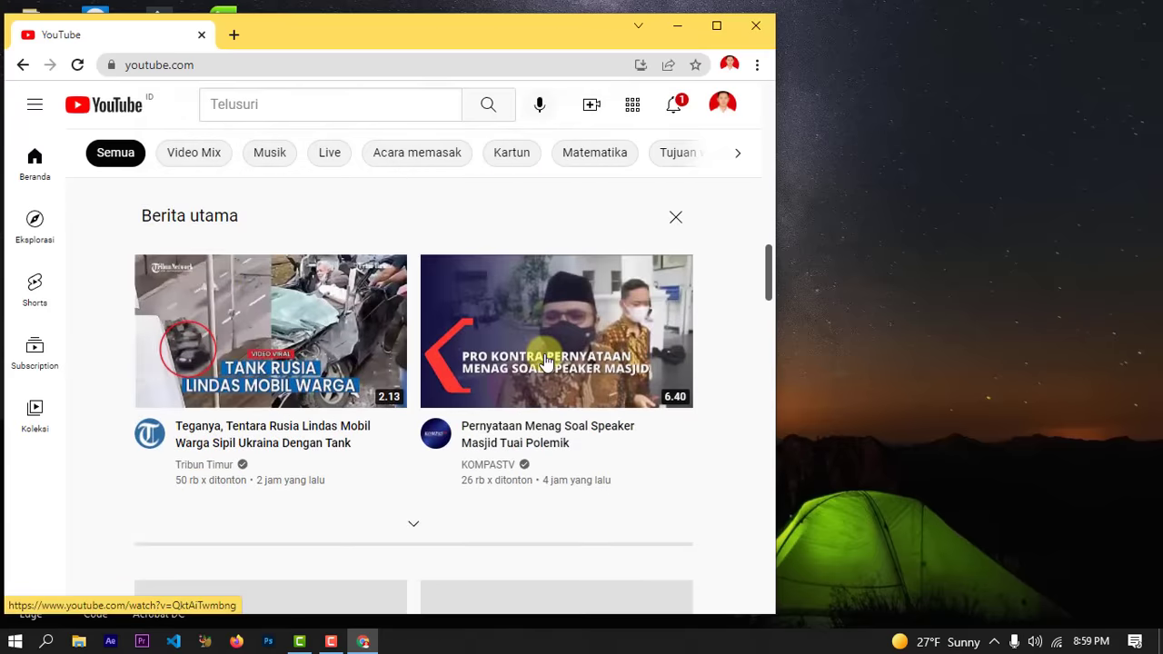
click(754, 26)
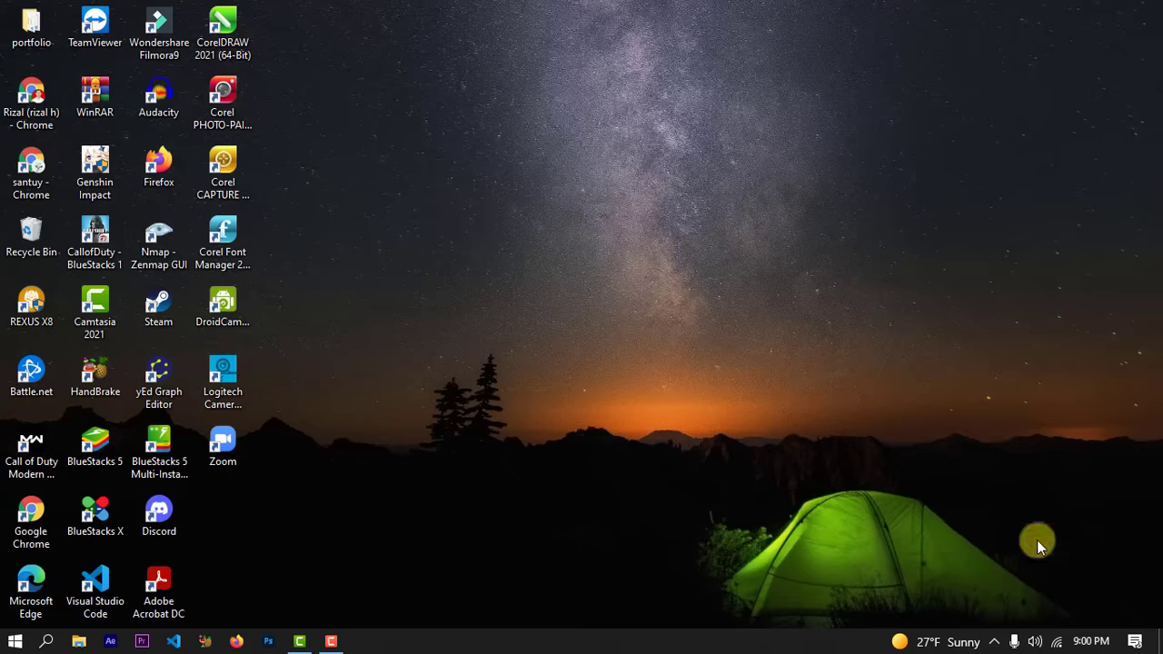
Open the Network & Internet settings from the desktop
right_click(1054, 642)
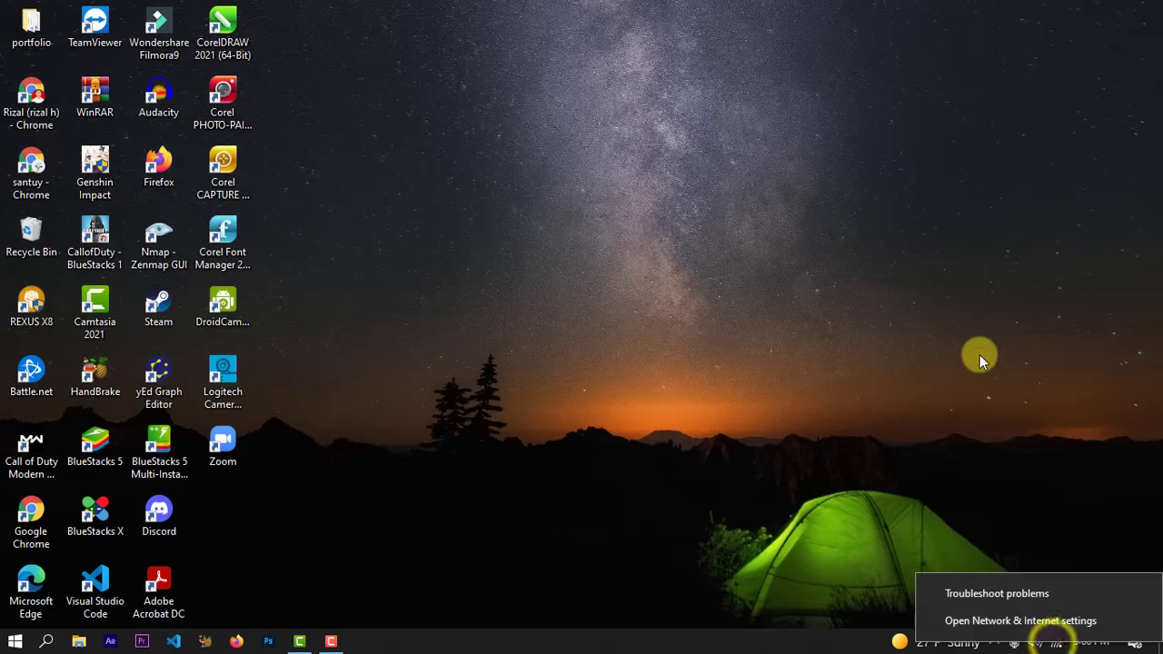
click(959, 334)
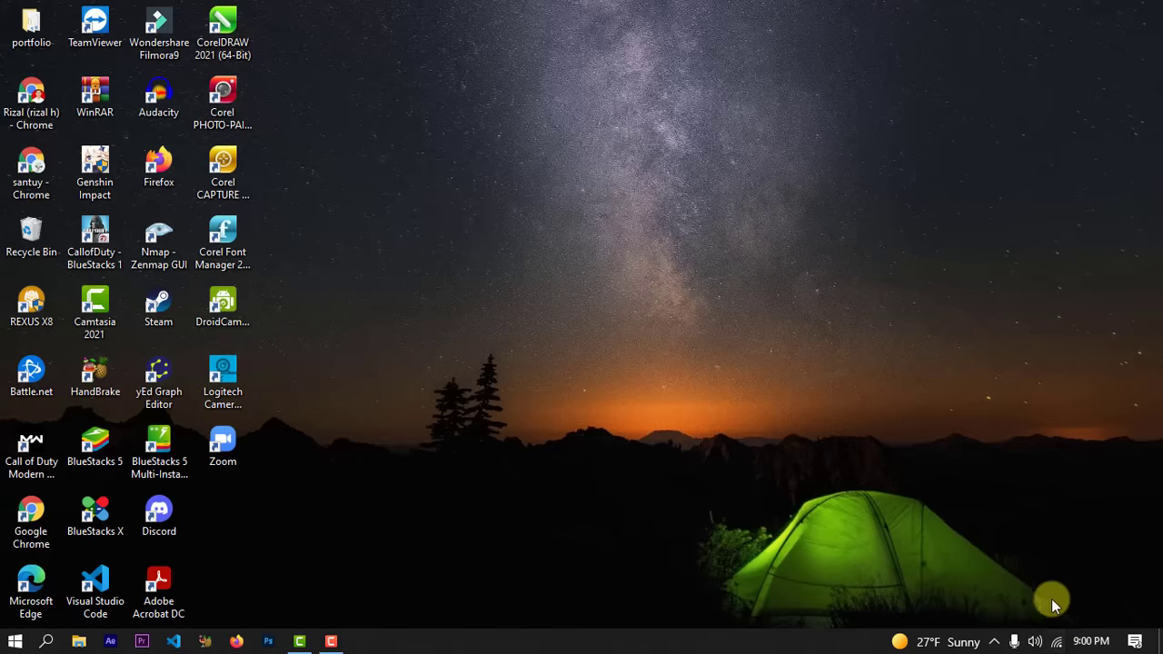
right_click(1058, 643)
click(1019, 452)
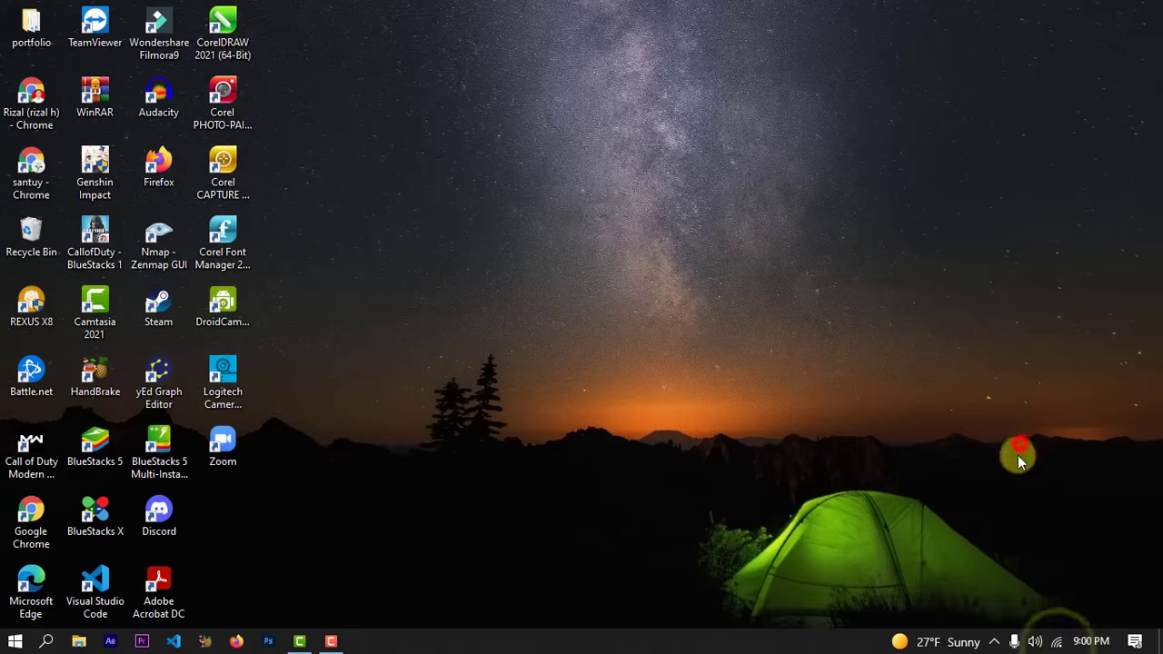
right_click(1055, 641)
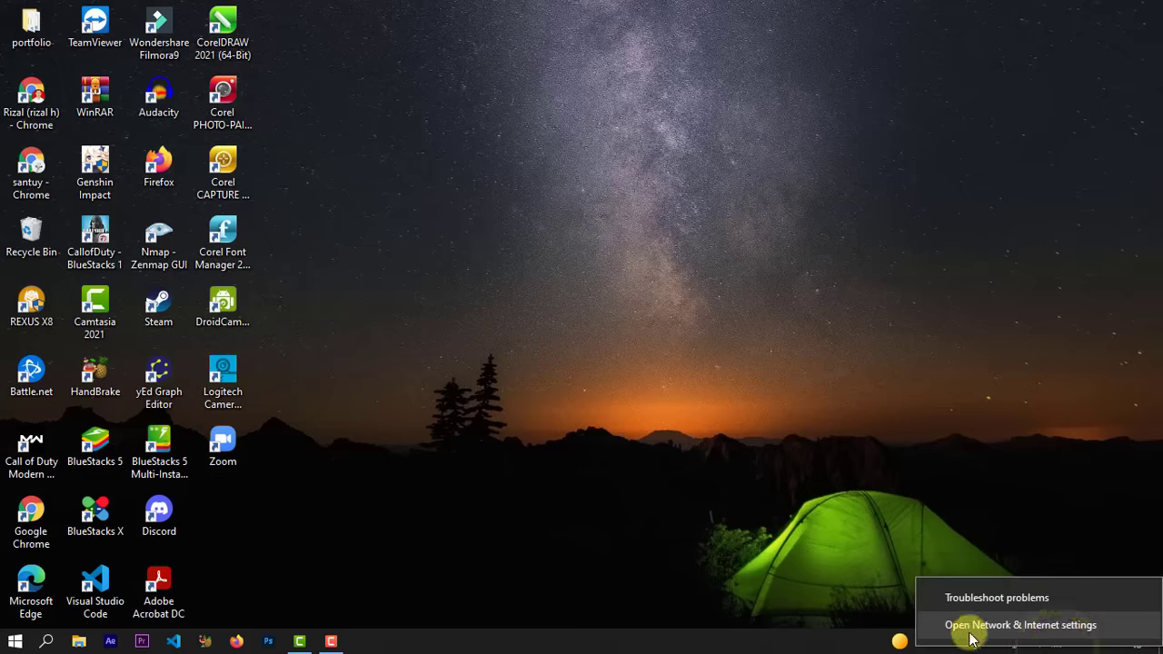
click(1074, 636)
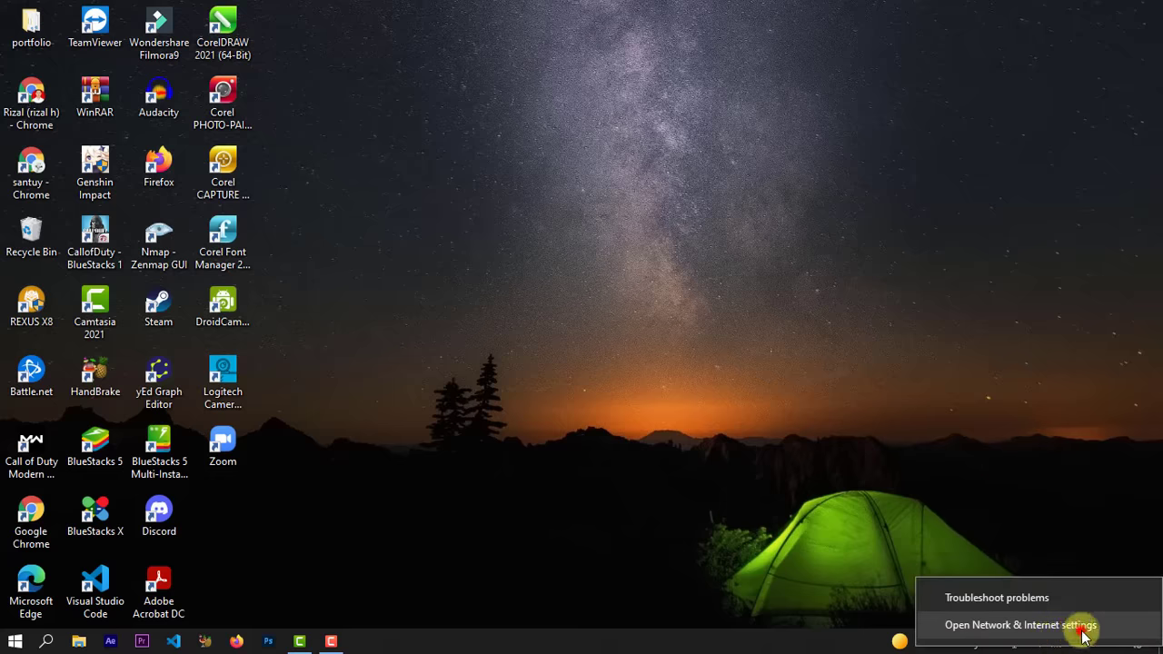
Open Network reset from the network Status page and start resetting the network settings
scroll(406, 280, down, 2)
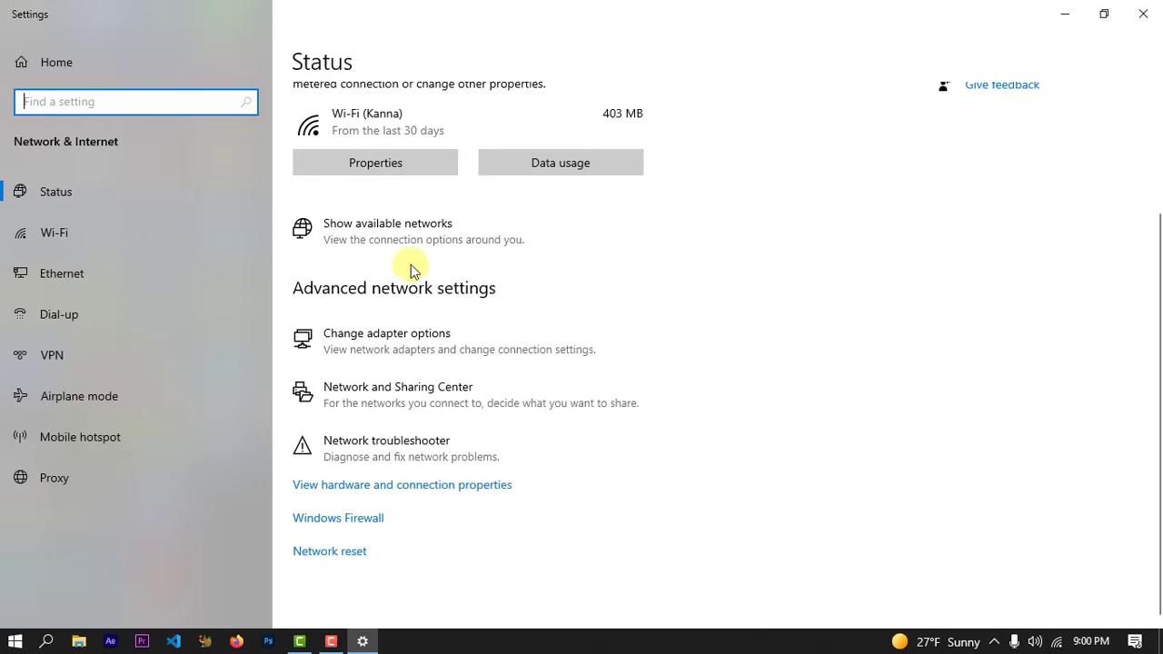
scroll(410, 264, up, 3)
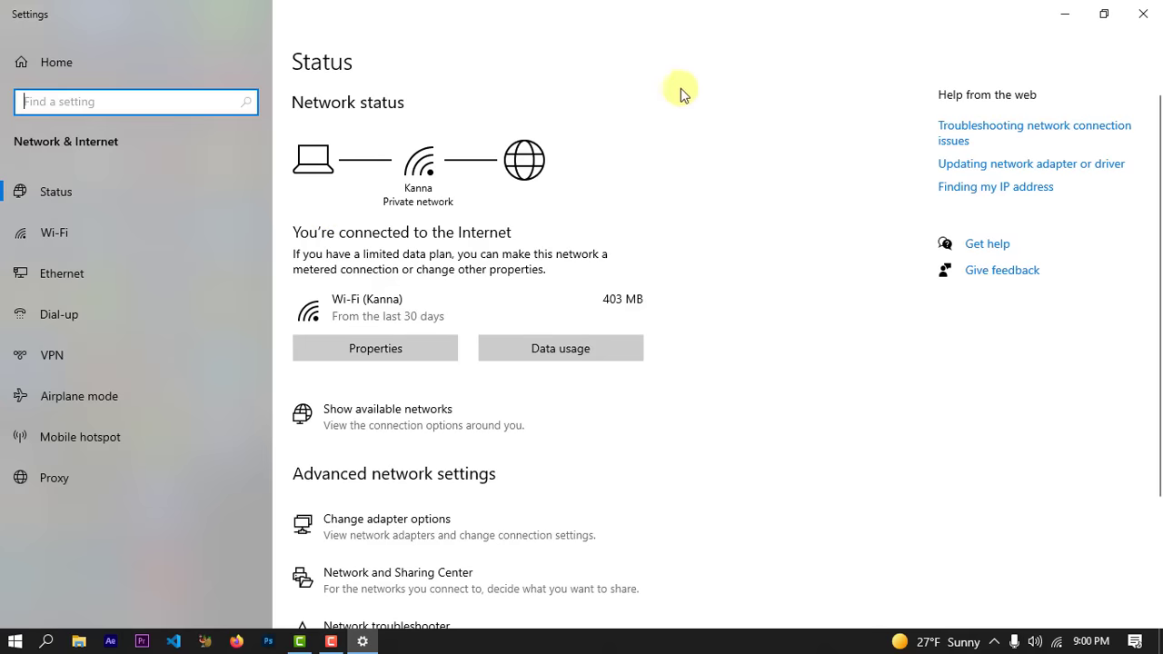
scroll(685, 100, down, 2)
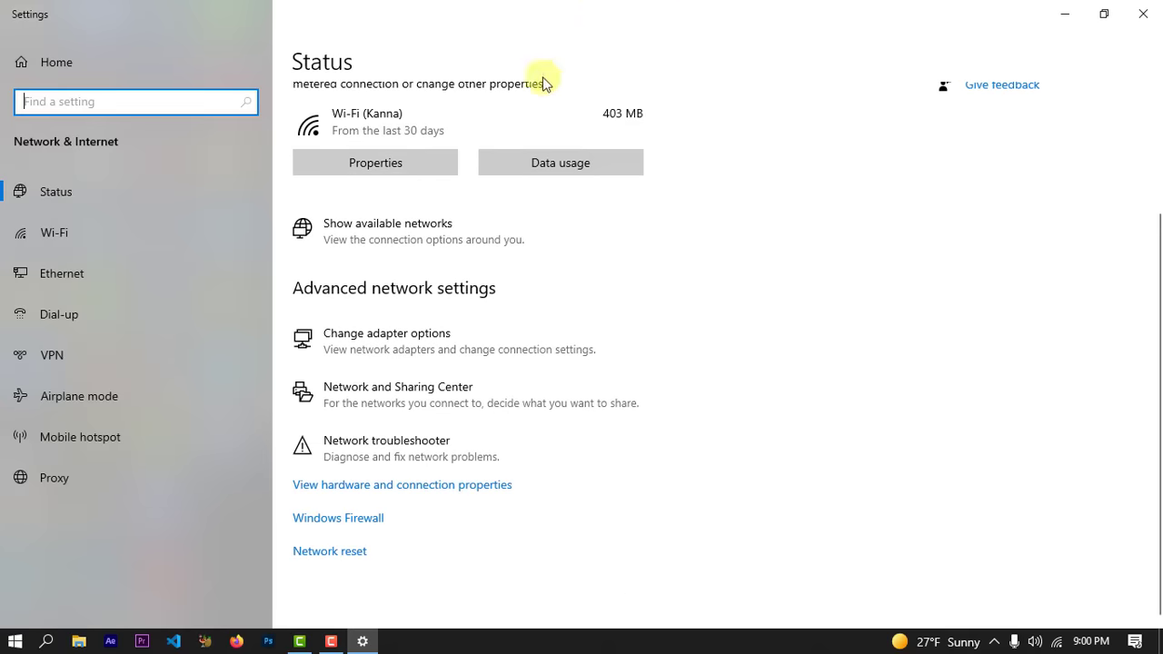
click(332, 554)
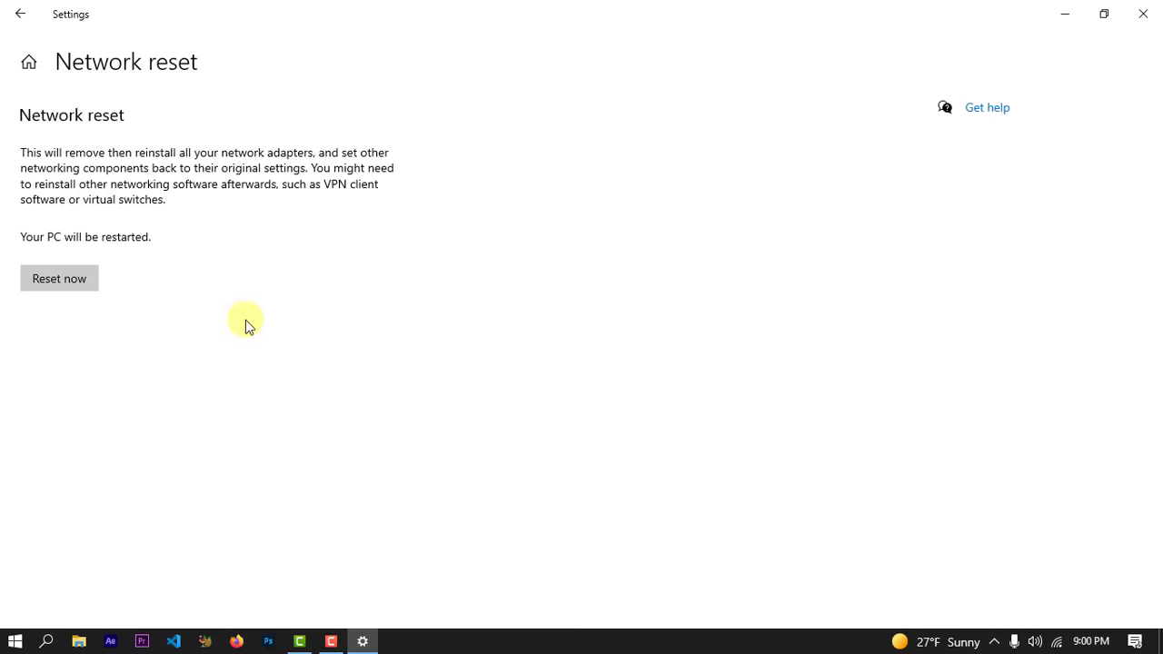
click(45, 285)
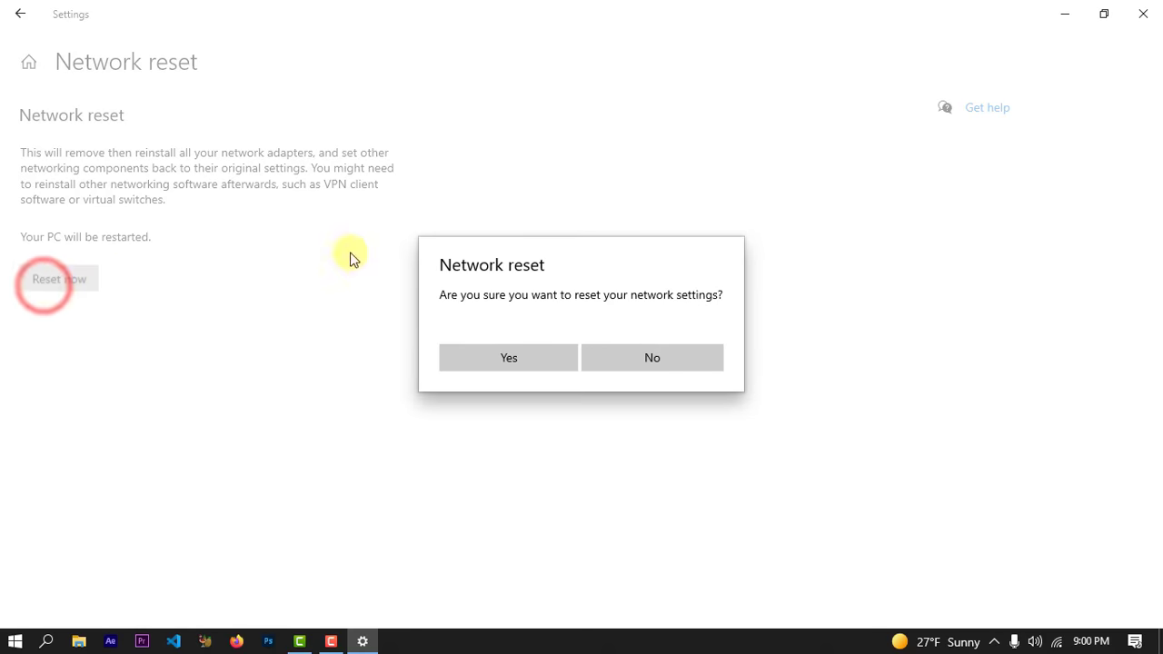